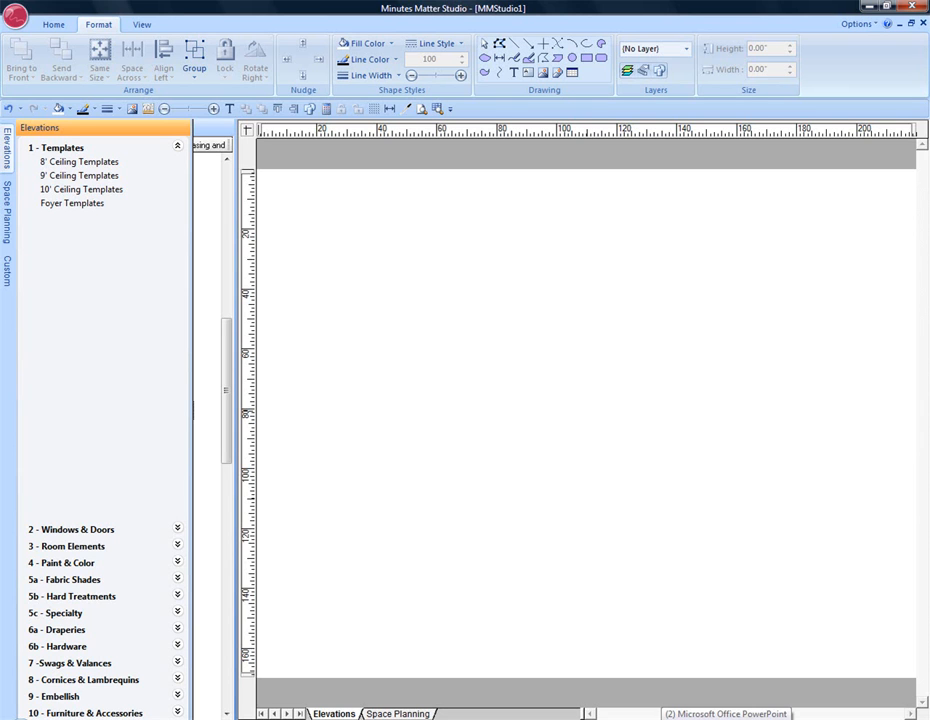
# Place the A-Wall (Letter Size) template from the 9' Ceiling Templates on the blank elevation page
pyautogui.click(100, 177)
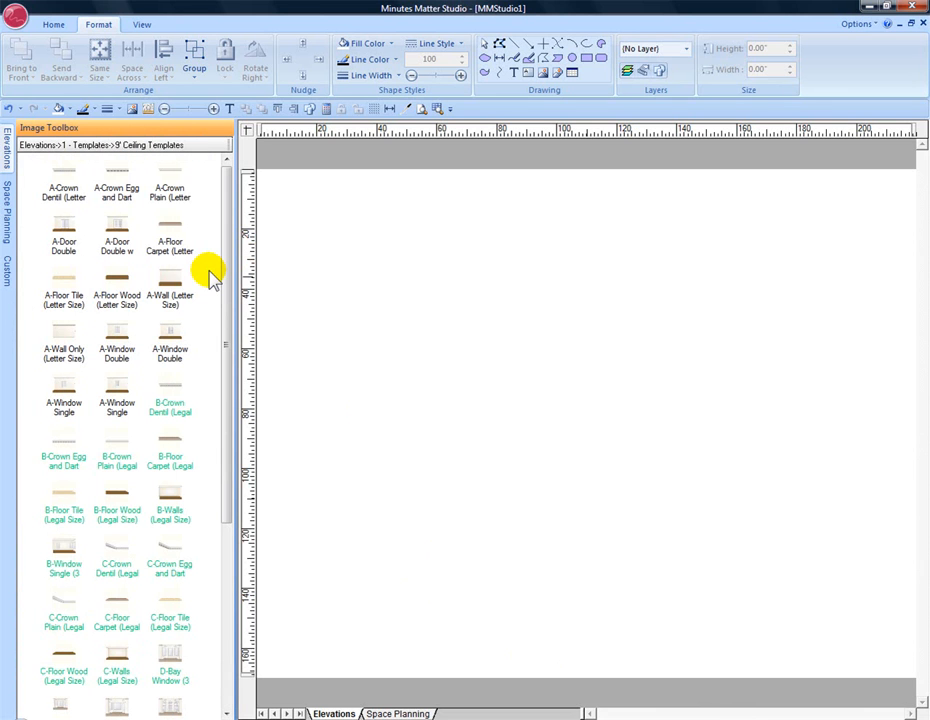
pyautogui.moveTo(166, 279)
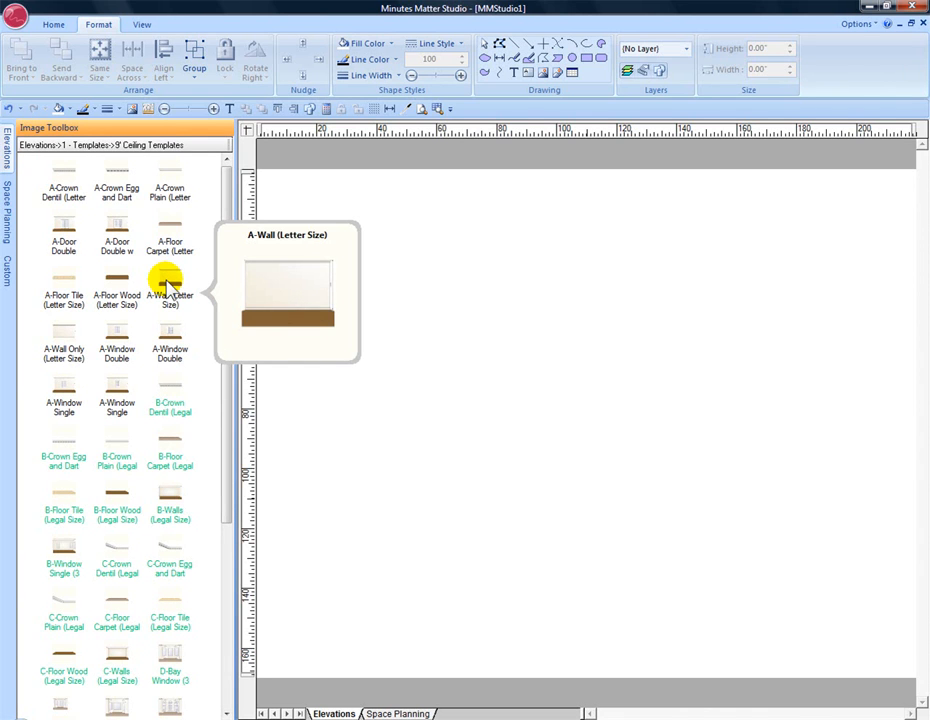
pyautogui.click(170, 285)
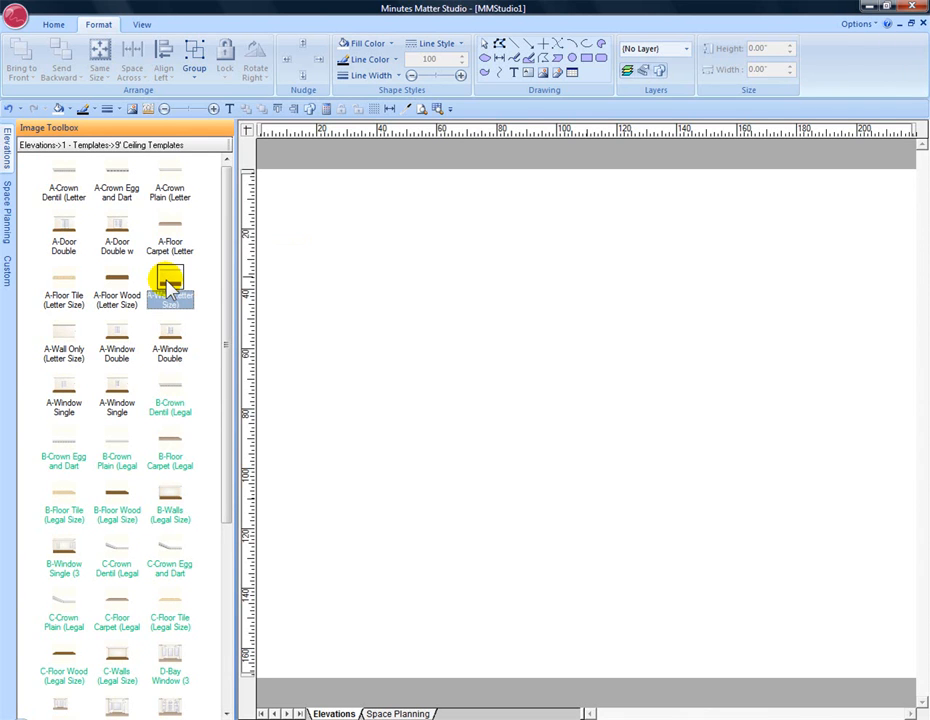
pyautogui.moveTo(170, 285); pyautogui.dragTo(284, 210)
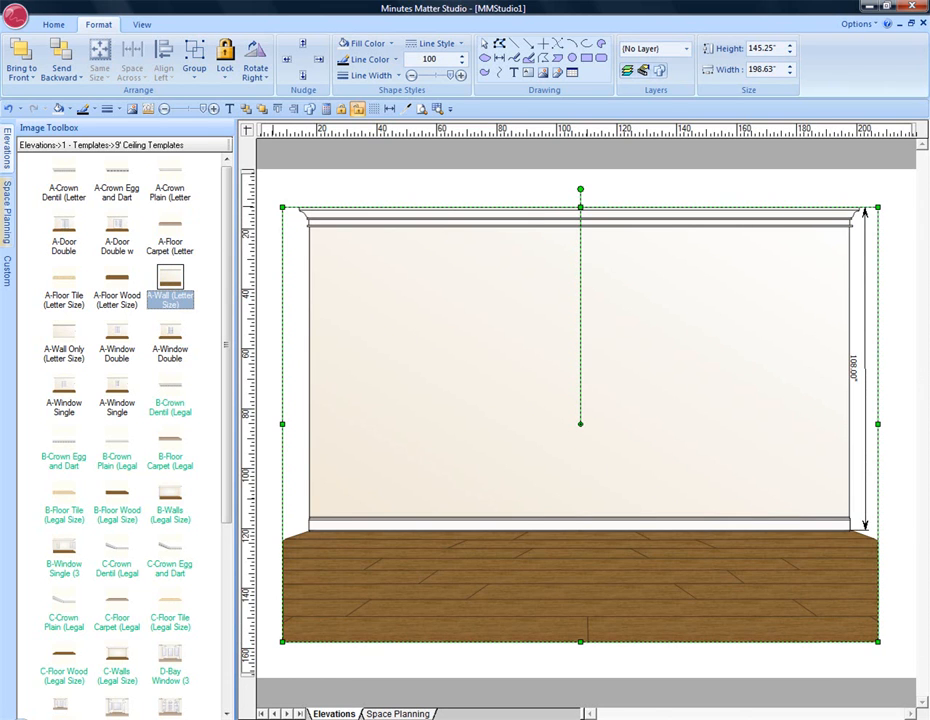
# Place the DH 39x76 window from Windows with Casing and Grilles in the middle of the wall
pyautogui.click(7, 148)
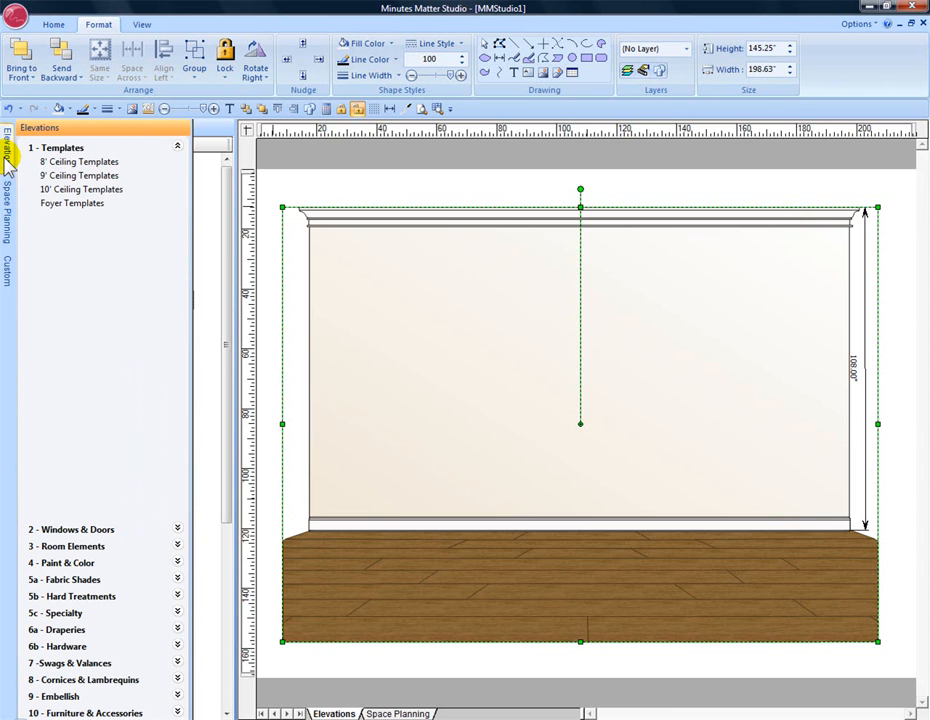
pyautogui.click(68, 531)
pyautogui.click(125, 280)
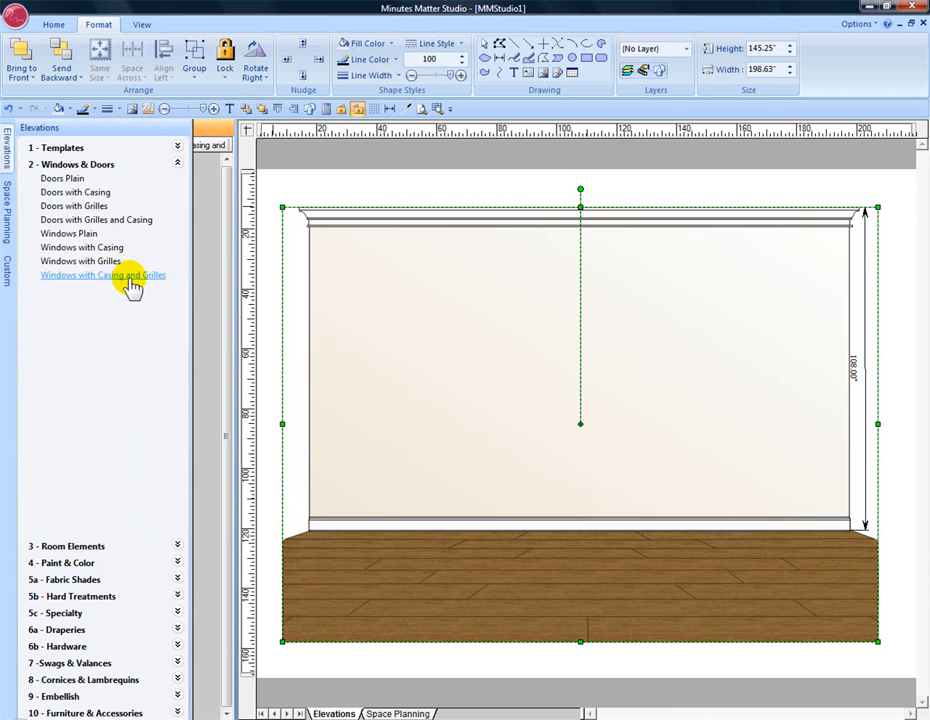
pyautogui.moveTo(224, 297); pyautogui.dragTo(245, 426)
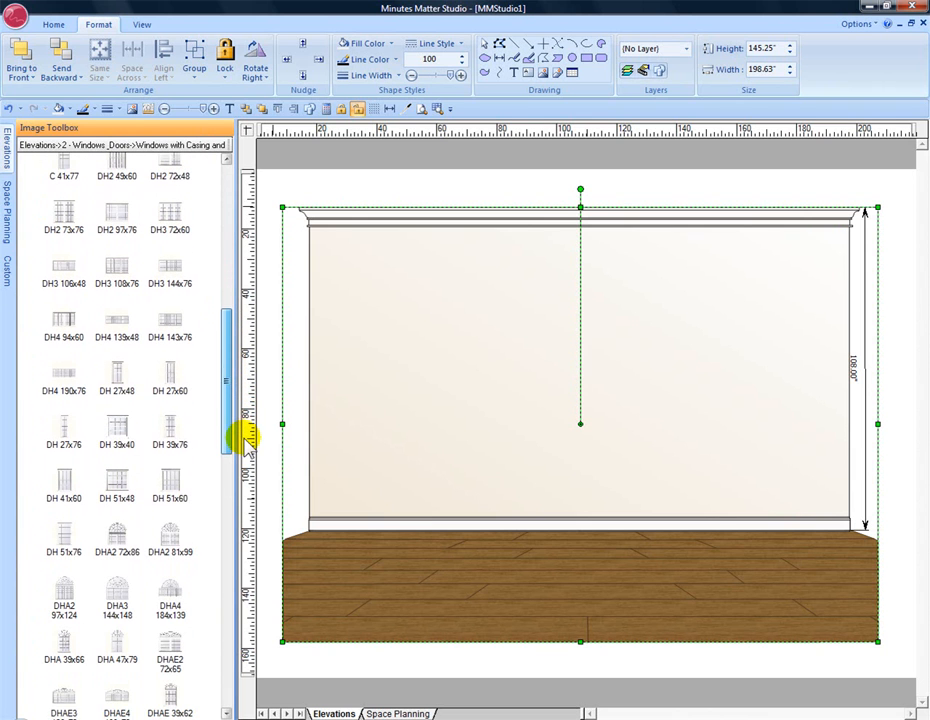
pyautogui.moveTo(172, 428)
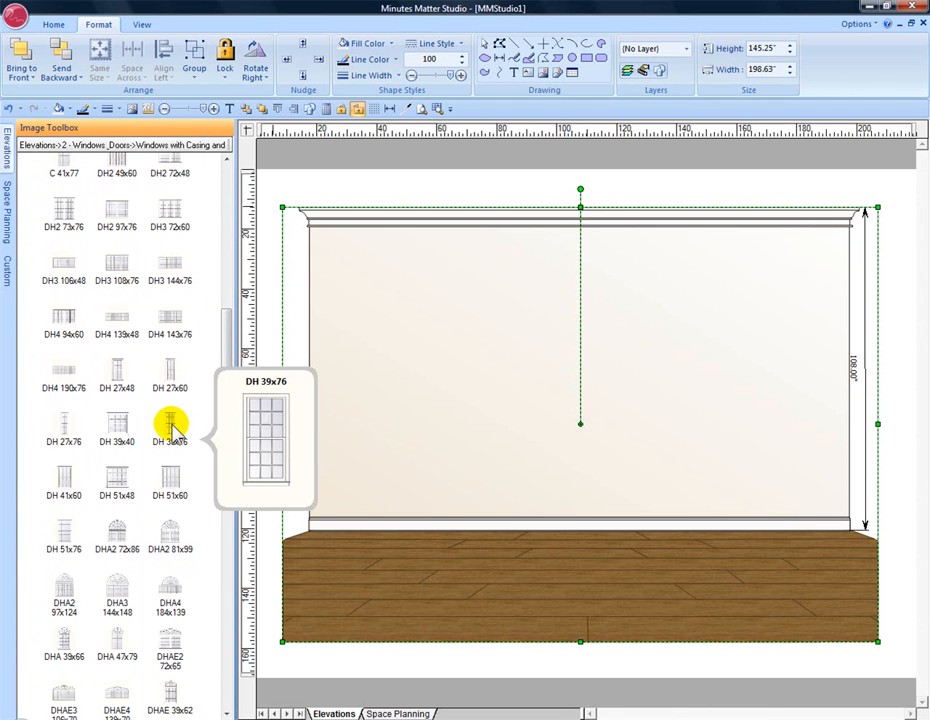
pyautogui.click(172, 428)
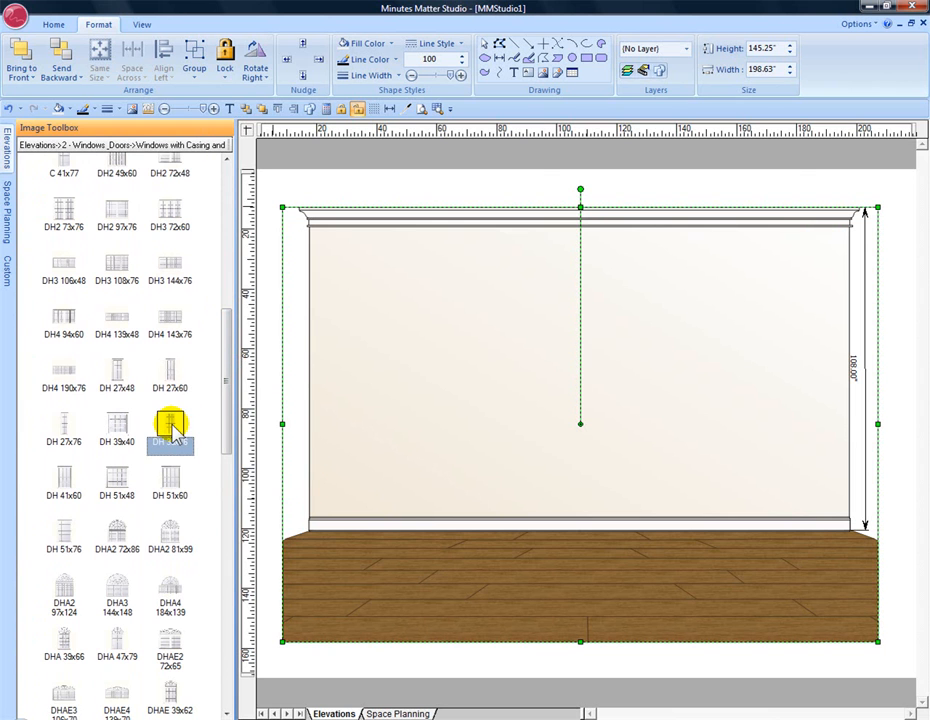
pyautogui.moveTo(172, 428); pyautogui.dragTo(524, 247)
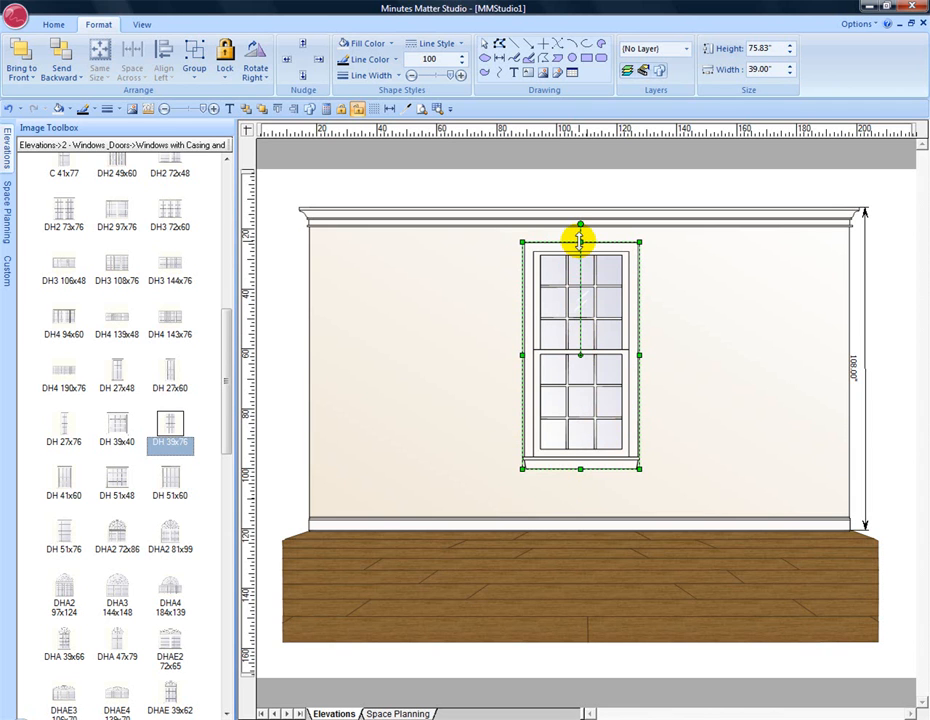
# Resize the window freehand, lowering its top edge, to about 61 inches high and 32 inches wide
pyautogui.moveTo(580, 241); pyautogui.dragTo(580, 262)
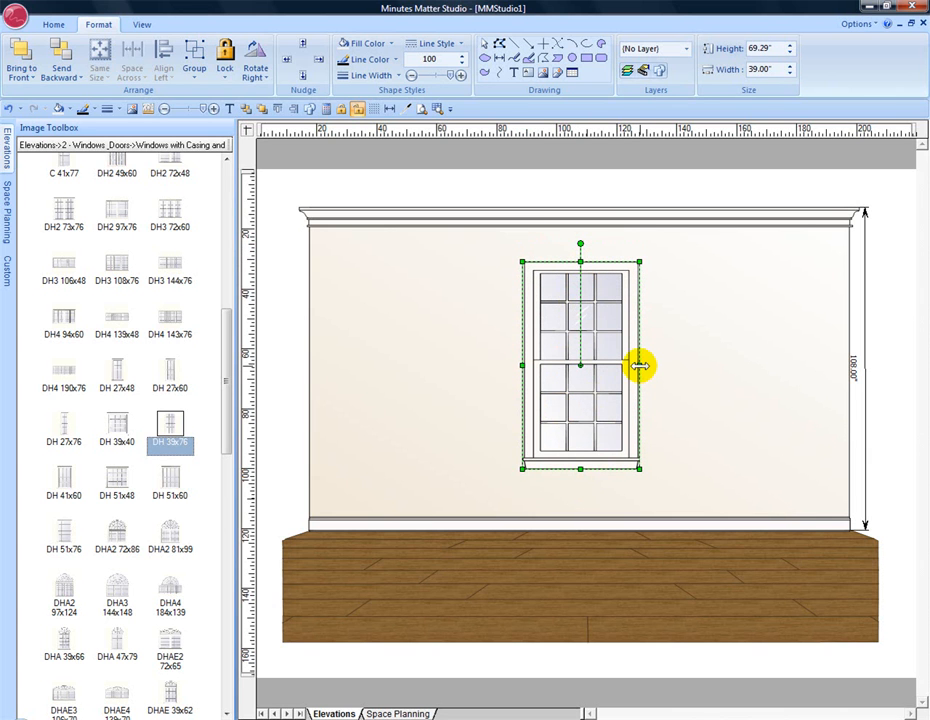
pyautogui.moveTo(639, 365); pyautogui.dragTo(627, 365)
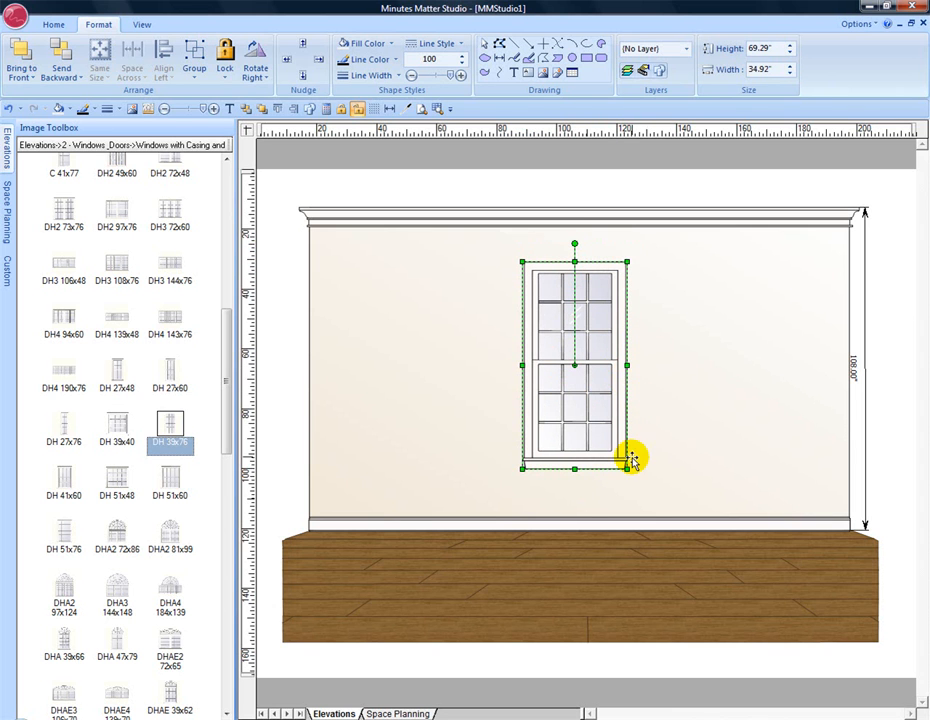
pyautogui.moveTo(626, 365); pyautogui.dragTo(636, 365)
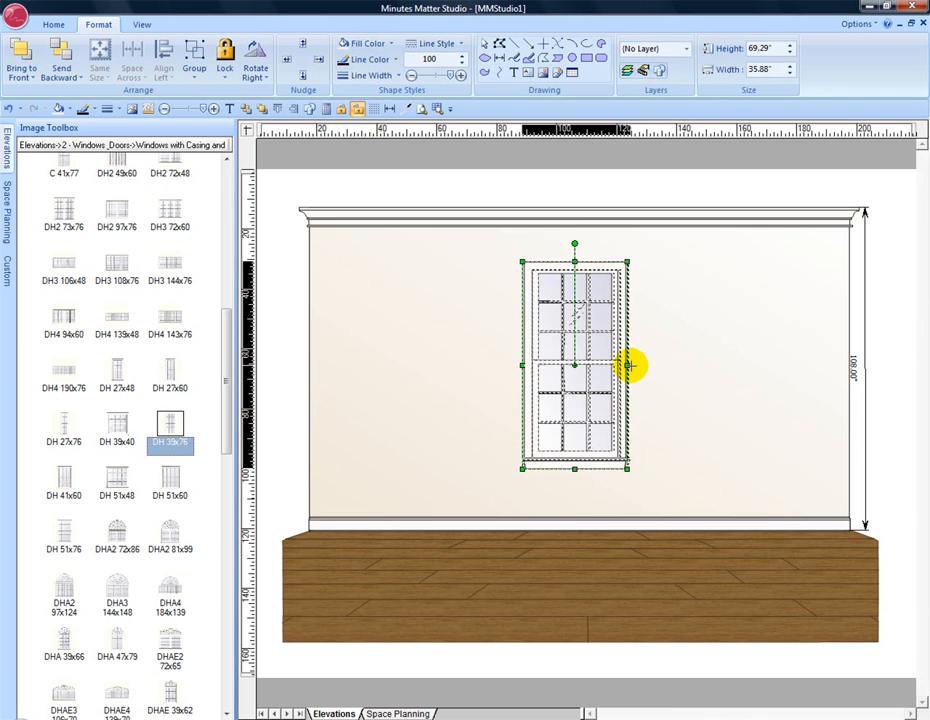
pyautogui.moveTo(578, 469); pyautogui.dragTo(578, 477)
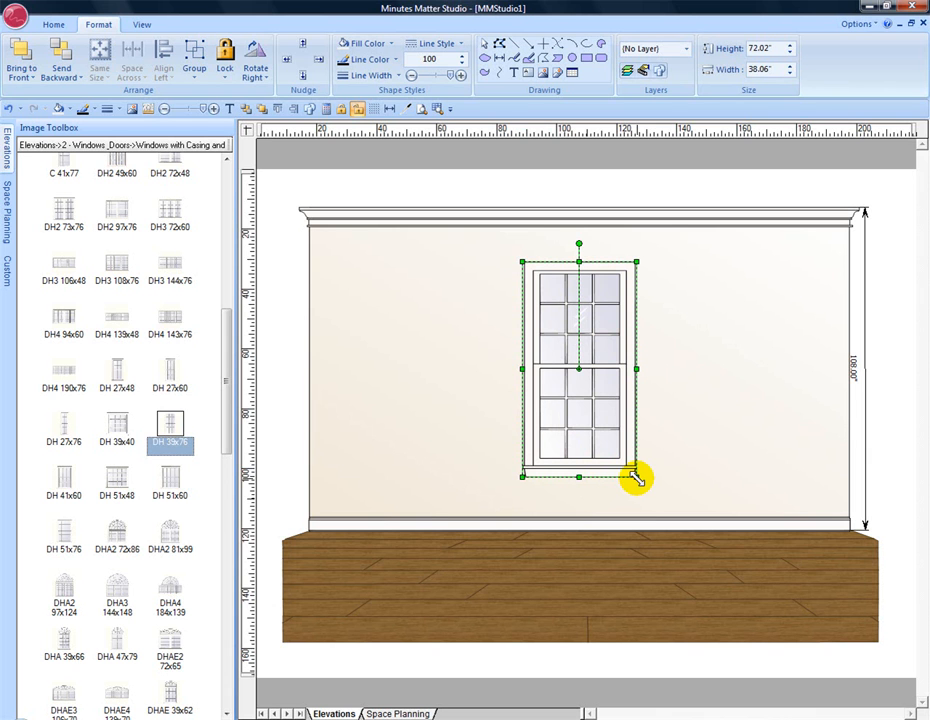
pyautogui.moveTo(636, 477); pyautogui.dragTo(619, 444)
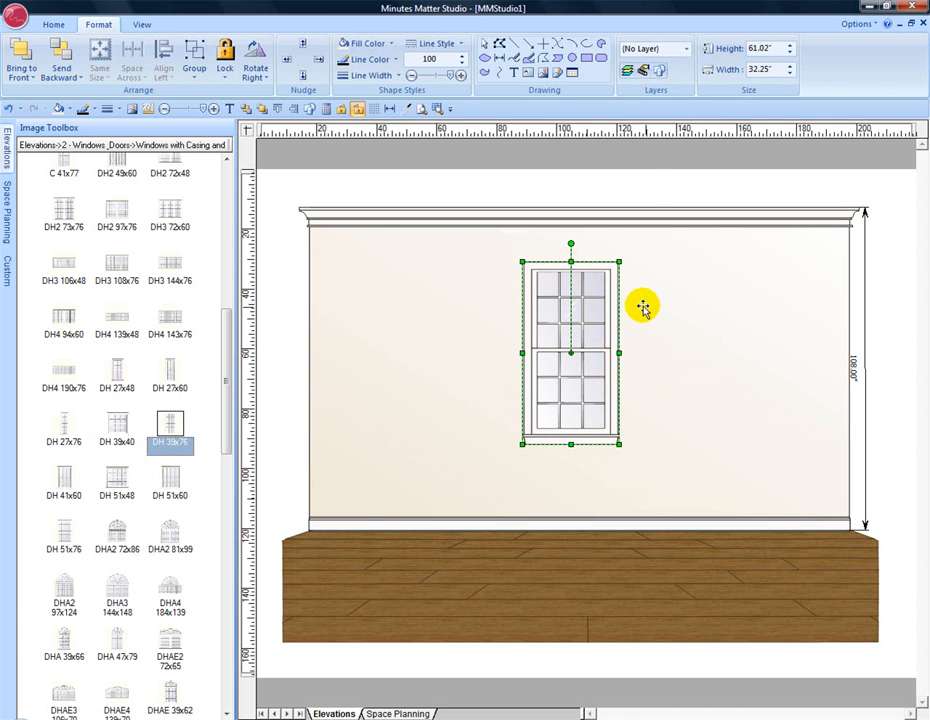
pyautogui.click(645, 185)
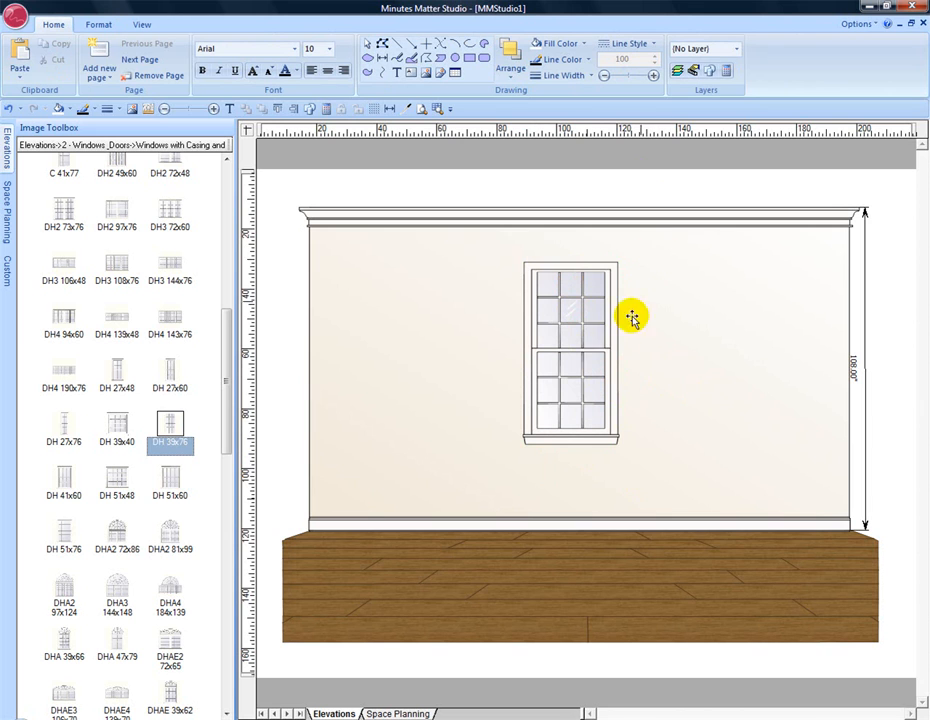
# Change the window's dimensions to 63 inches high and 36 inches wide with Keep Aspect Ratio turned off
pyautogui.rightClick(570, 337)
pyautogui.click(565, 320)
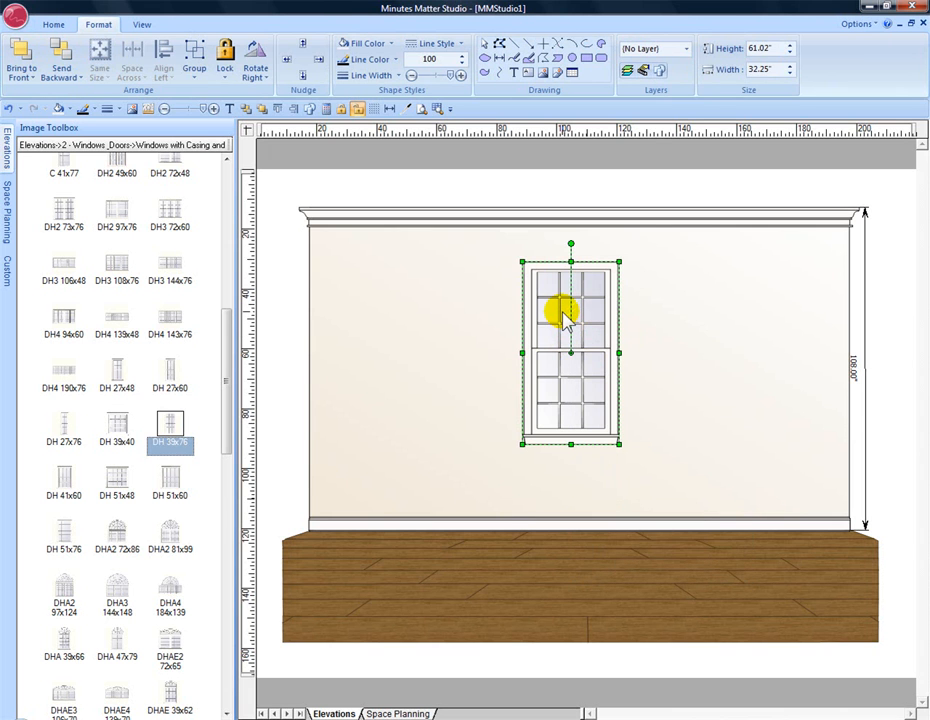
pyautogui.rightClick(571, 408)
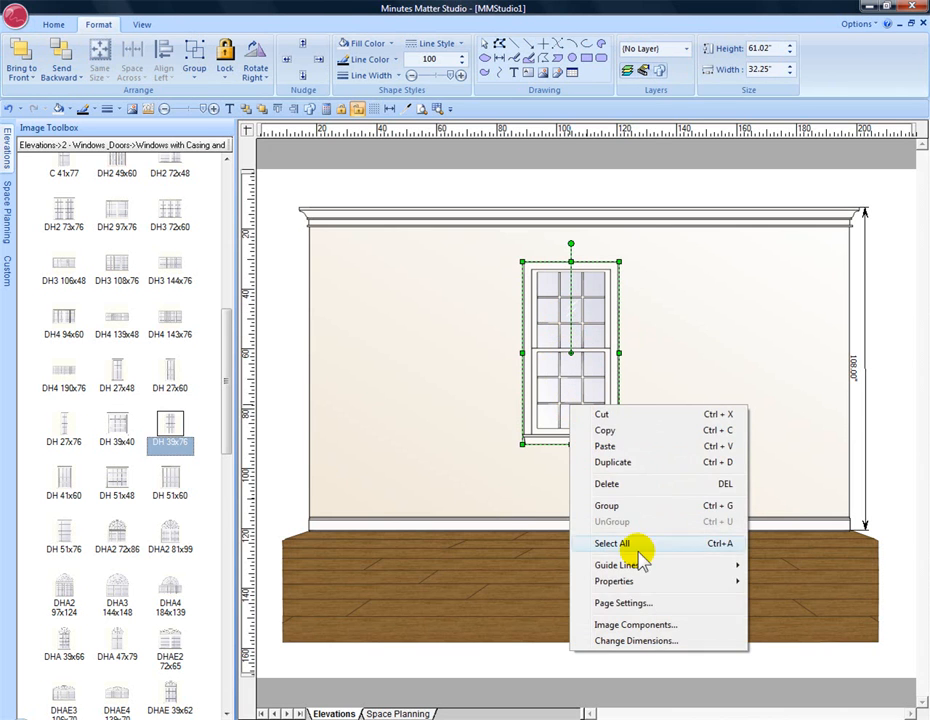
pyautogui.click(628, 641)
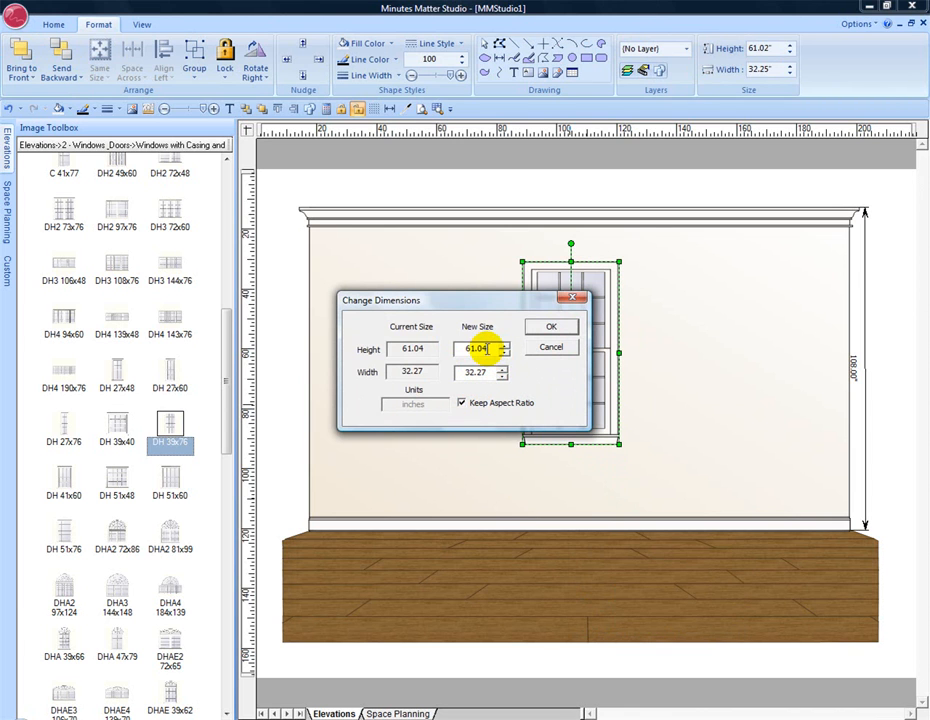
pyautogui.click(462, 404)
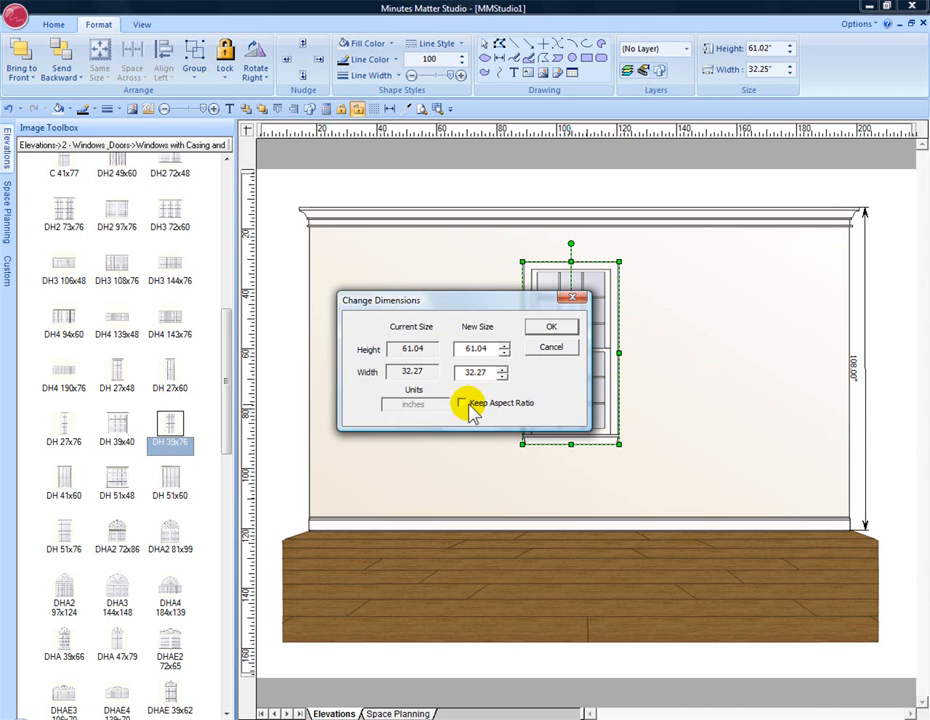
pyautogui.moveTo(492, 349); pyautogui.dragTo(435, 348)
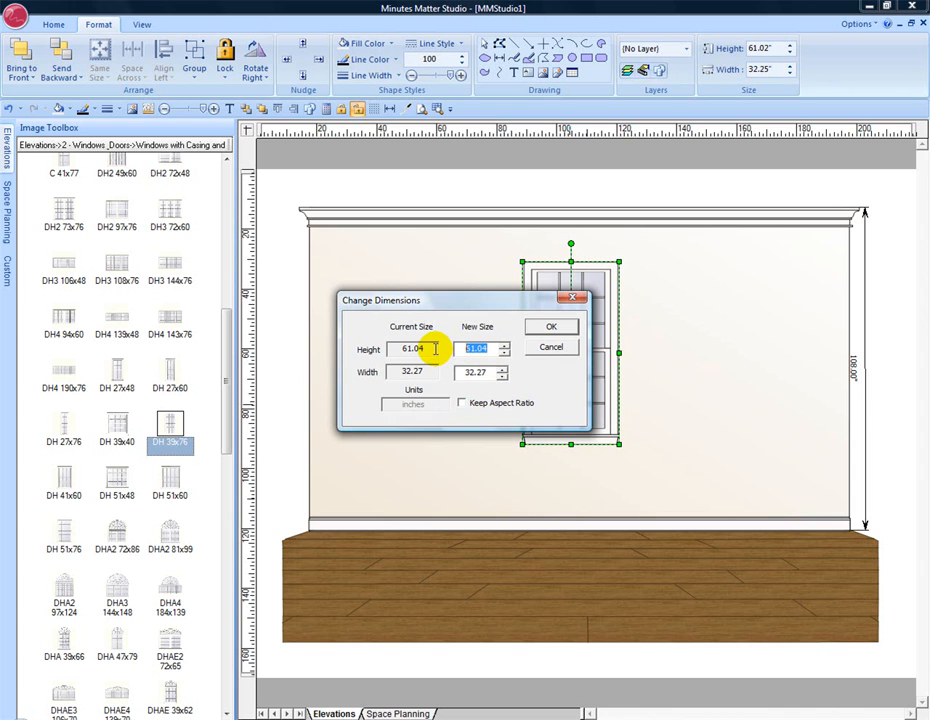
pyautogui.write('63')
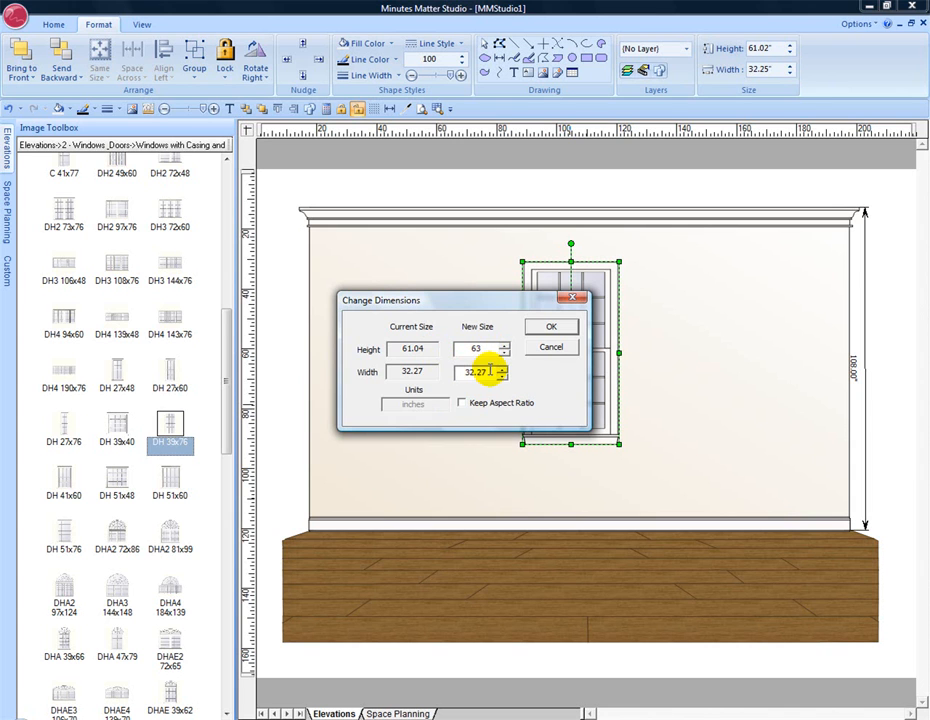
pyautogui.moveTo(488, 373); pyautogui.dragTo(440, 374)
pyautogui.write('36')
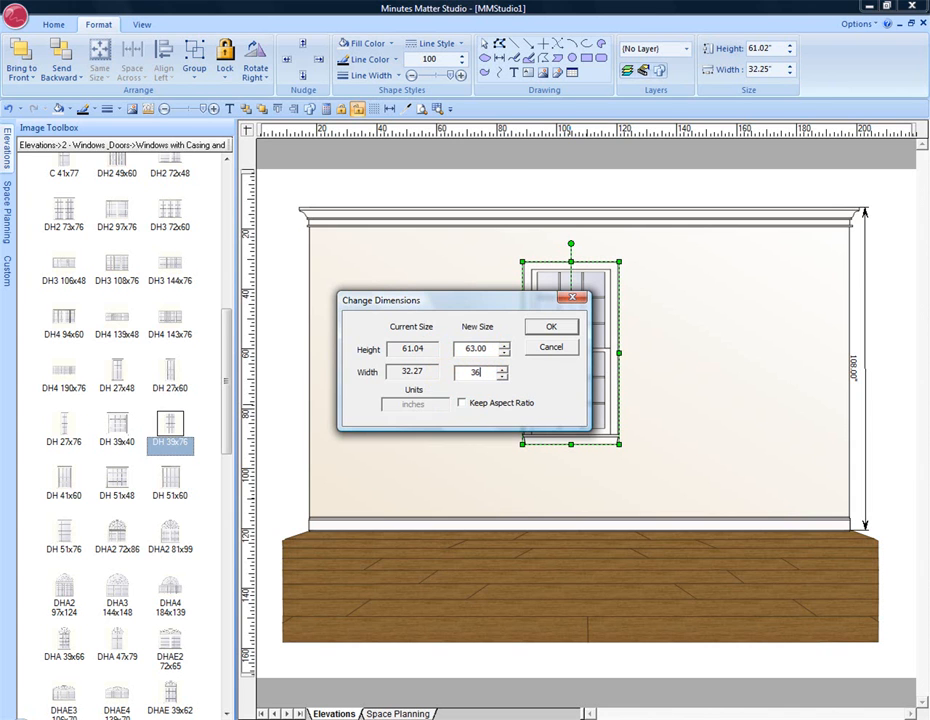
pyautogui.click(548, 327)
pyautogui.click(603, 188)
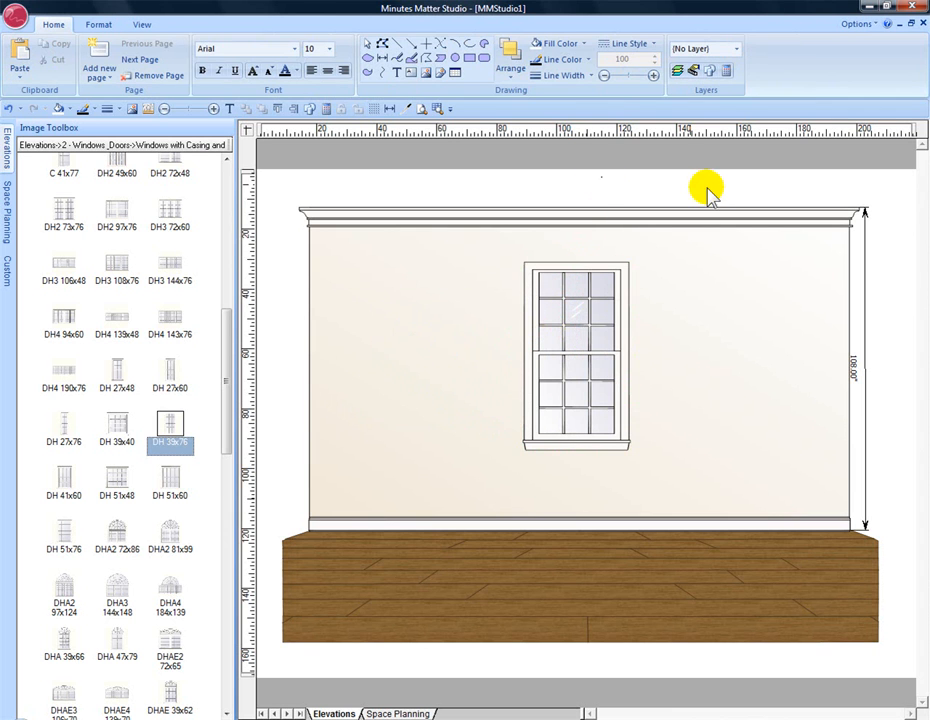
# Review the window's height, width and Keep Aspect Ratio option in Change Dimensions, turning the option off and accepting the existing size
pyautogui.click(573, 341)
pyautogui.click(574, 342)
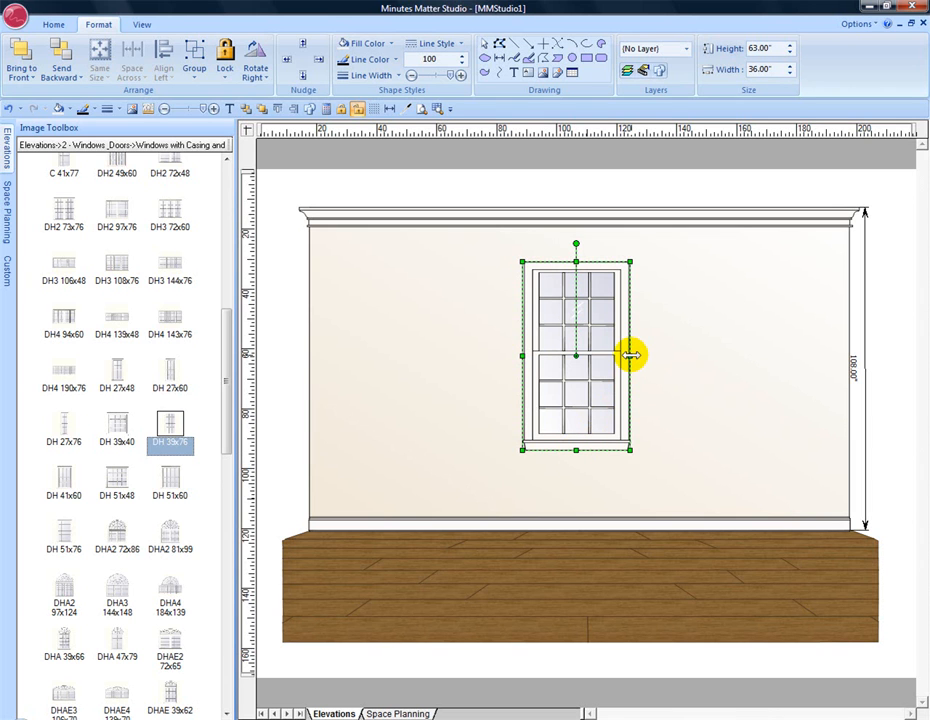
pyautogui.rightClick(562, 345)
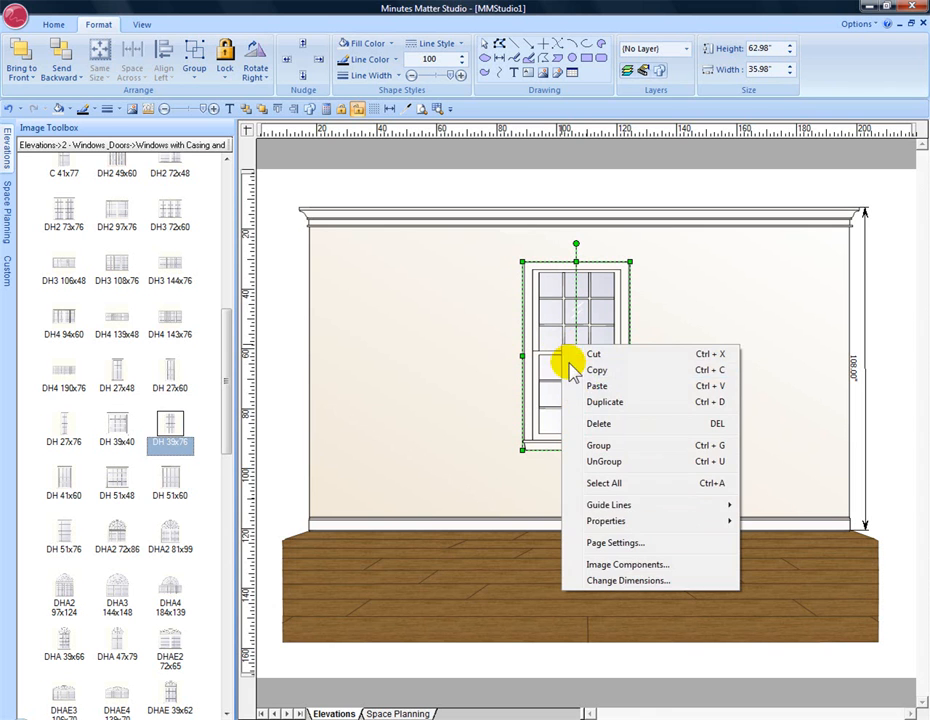
pyautogui.click(618, 579)
pyautogui.click(483, 348)
pyautogui.click(487, 372)
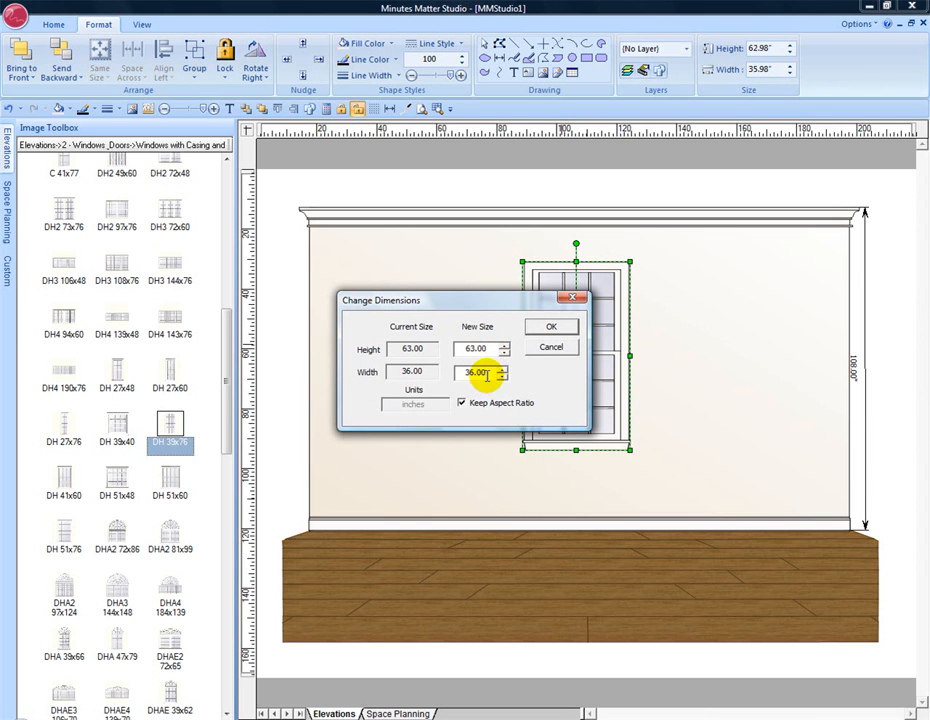
pyautogui.click(461, 402)
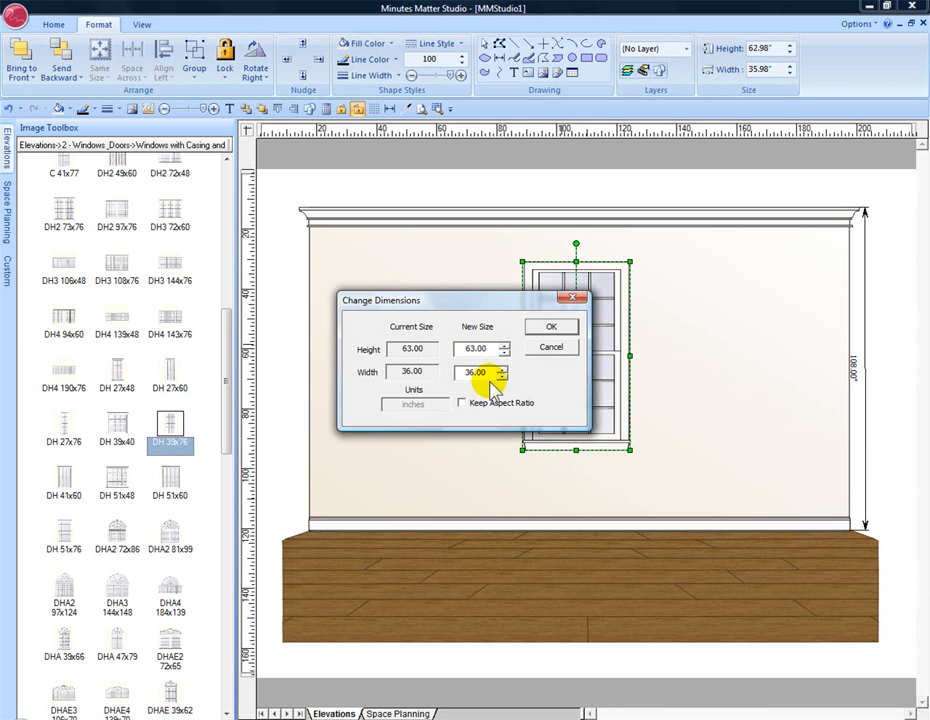
pyautogui.click(558, 326)
pyautogui.click(903, 254)
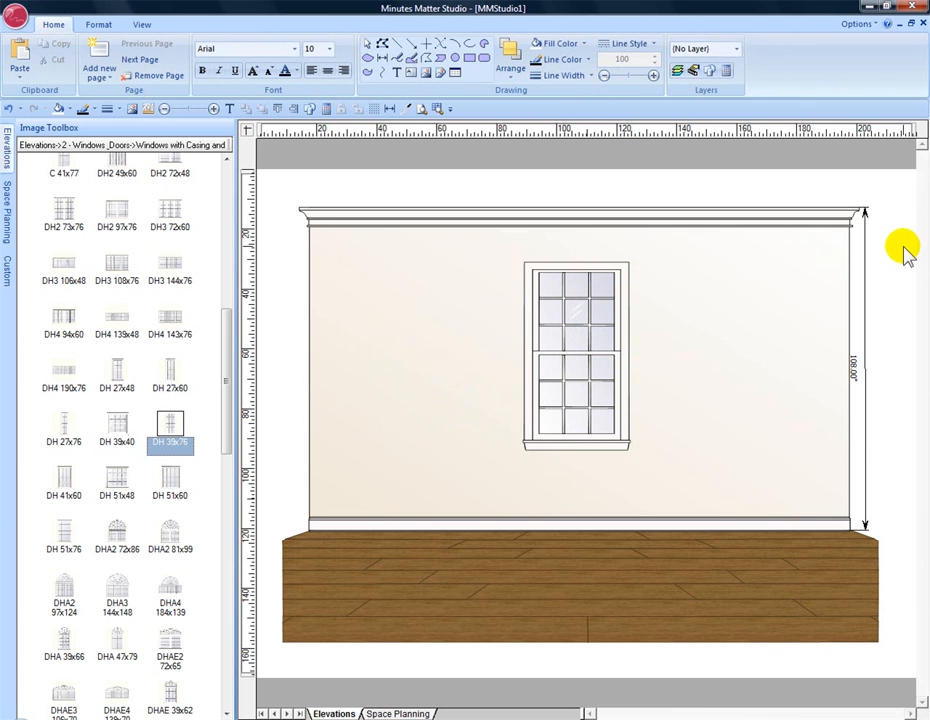